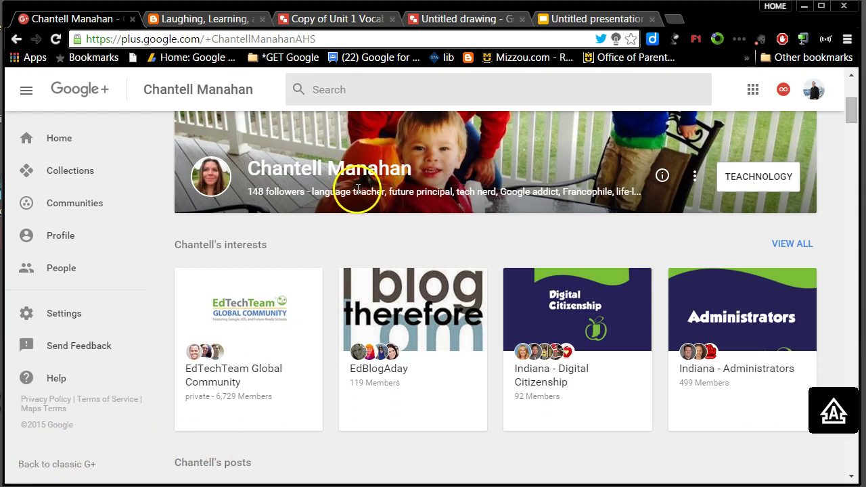
- Switch to the 'Laughing, Learning, and Leading' tab showing the Ten Reasons Google Drawings post
{"action": "left_click", "coordinate": [218, 21]}
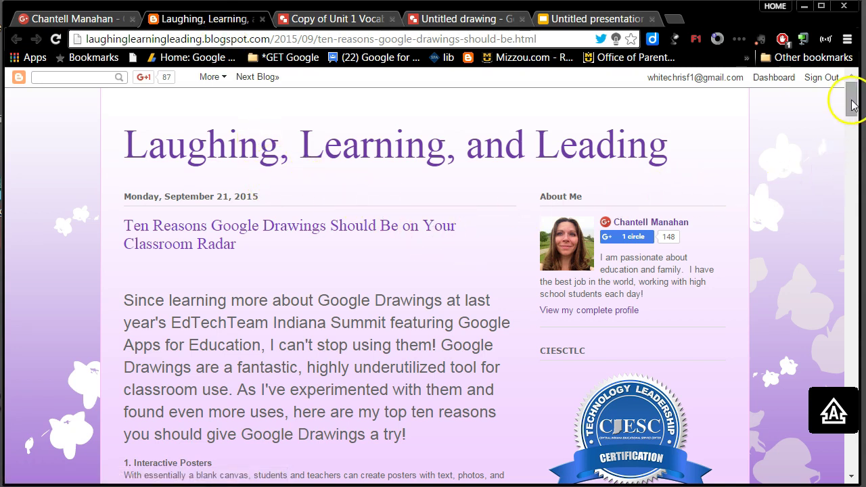
- Scroll the post down to the Interactive Posters example and the Text Annotation section
{"action": "left_click_drag", "start_coordinate": [852, 103], "coordinate": [854, 135]}
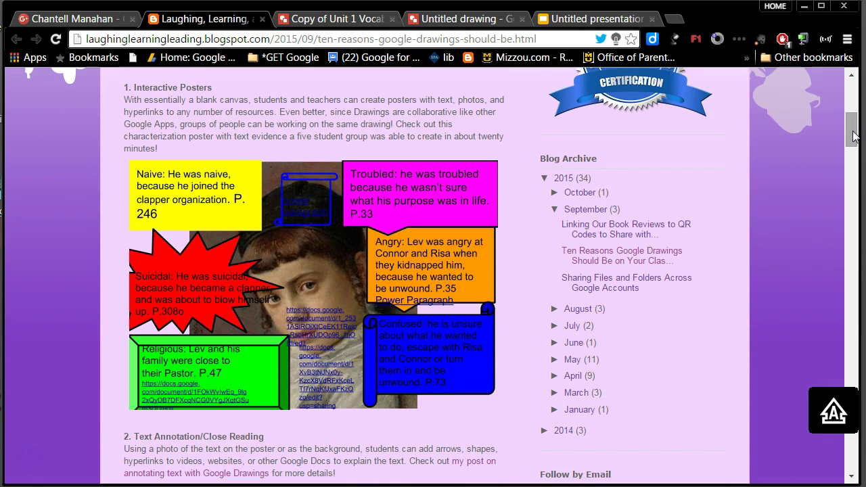
{"action": "left_click_drag", "start_coordinate": [852, 135], "coordinate": [852, 136]}
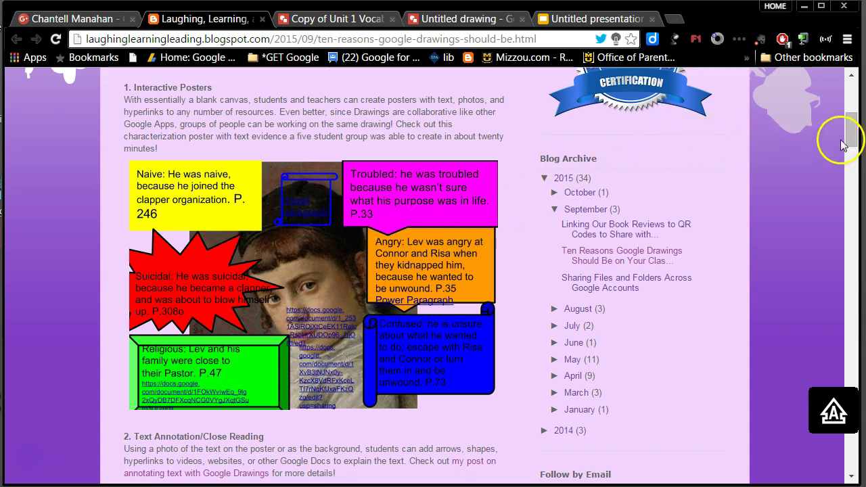
{"action": "left_click_drag", "start_coordinate": [855, 129], "coordinate": [854, 153]}
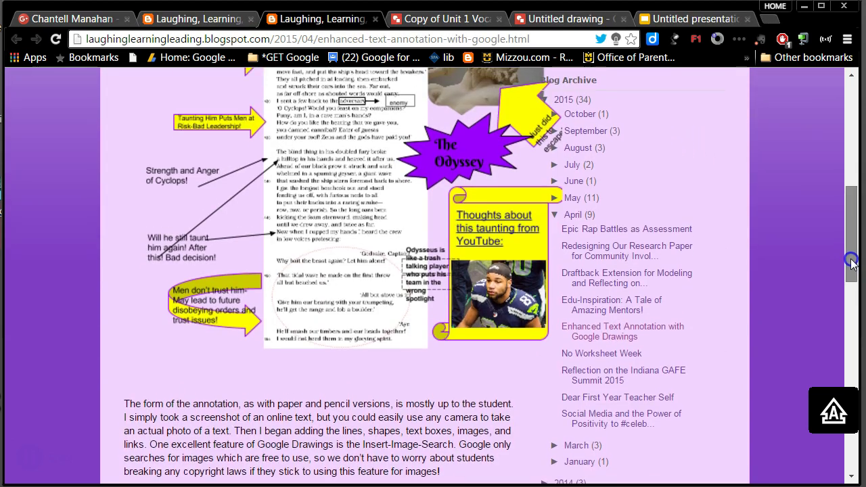
- Open the Graphic Organizers 'plus delta chart' link, the 'Leadership of Odysseus' drawing
{"action": "left_click_drag", "start_coordinate": [851, 264], "coordinate": [851, 251]}
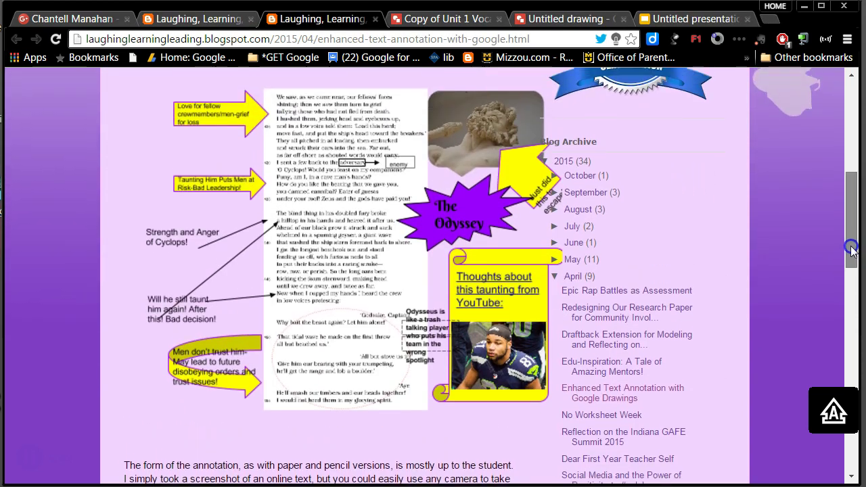
{"action": "left_click", "coordinate": [404, 288]}
{"action": "left_click", "coordinate": [207, 22]}
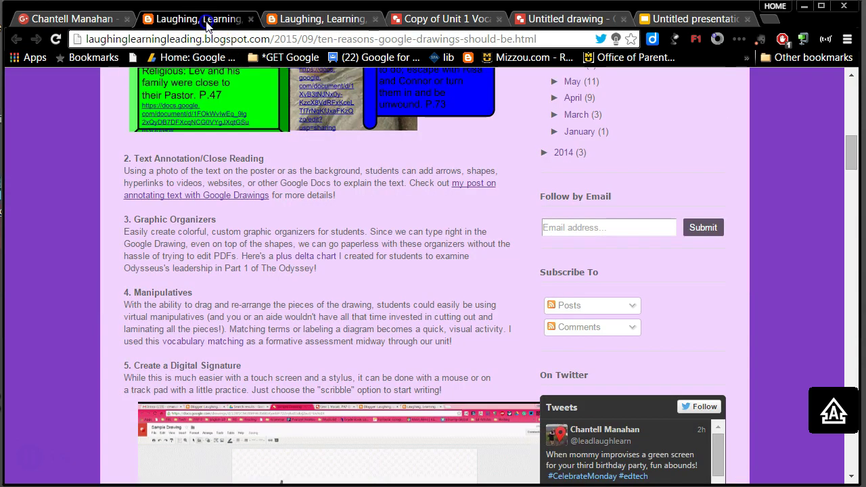
{"action": "left_click", "coordinate": [280, 149]}
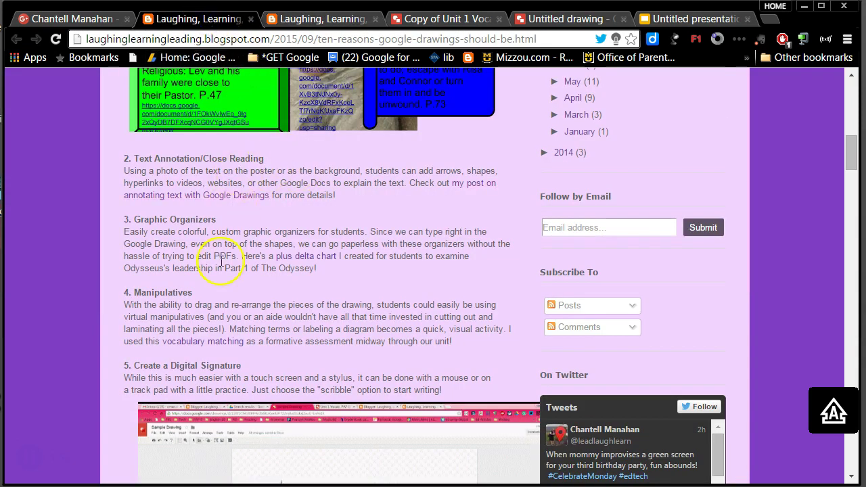
{"action": "left_click", "coordinate": [315, 258]}
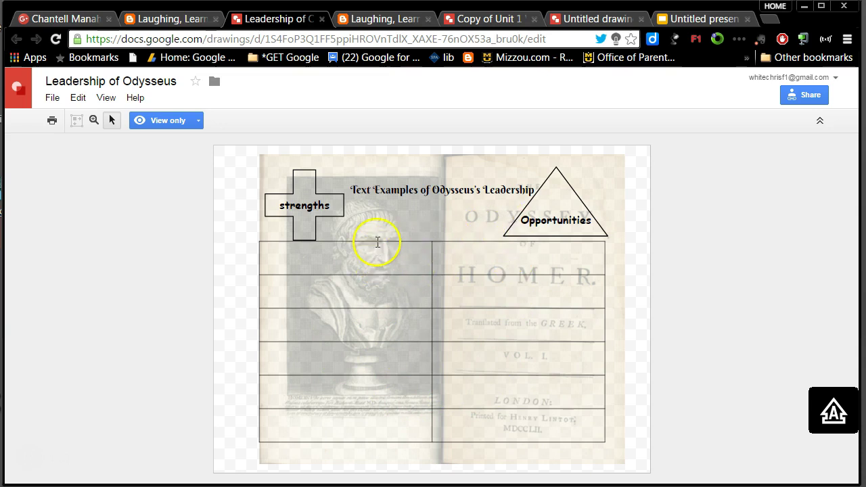
- Check the blog post, then switch to the 'Copy of Unit 1 Vocab, PAP Eng 9' drawing
{"action": "left_click", "coordinate": [173, 19]}
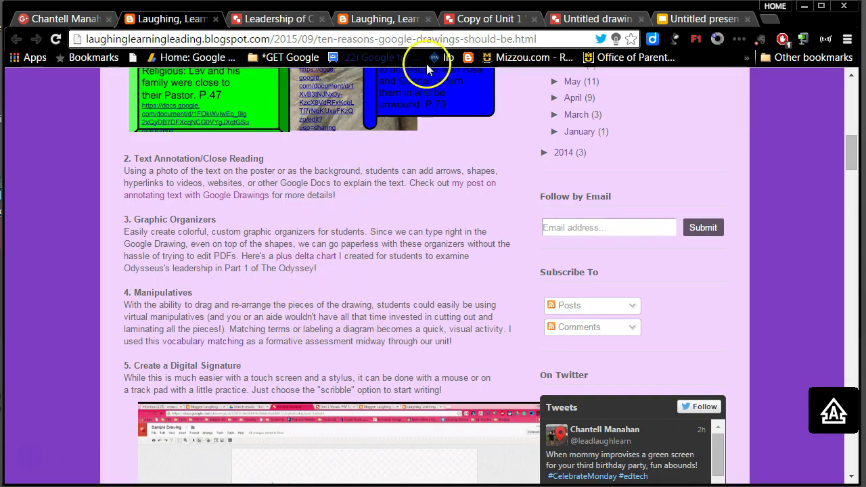
{"action": "left_click", "coordinate": [487, 20]}
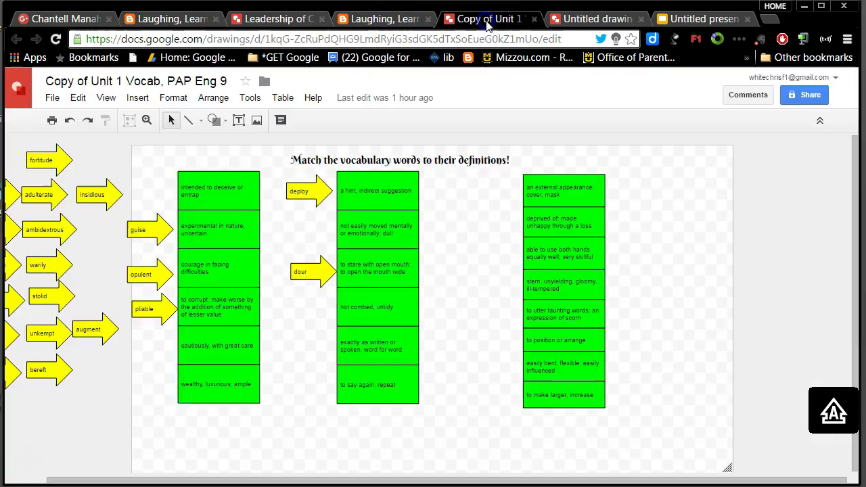
- Drag the 'guise' arrow to the third green definition column, then return to the blog post
{"action": "left_click", "coordinate": [141, 229]}
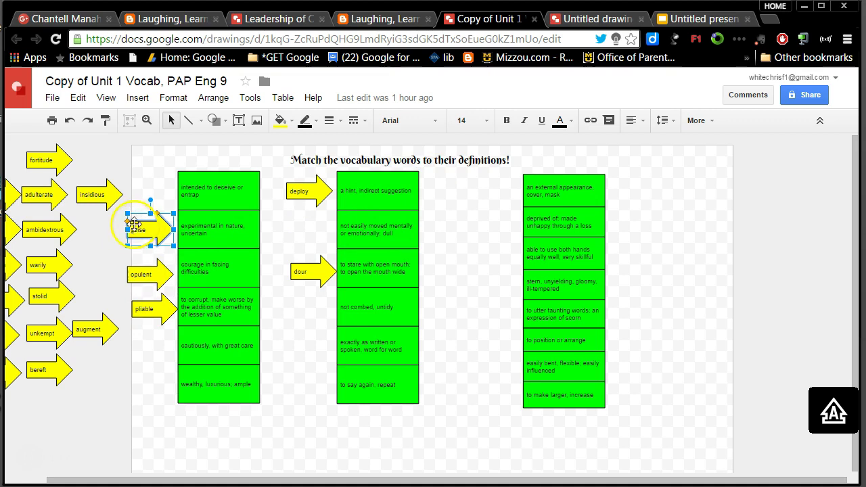
{"action": "left_click_drag", "start_coordinate": [135, 225], "coordinate": [482, 256]}
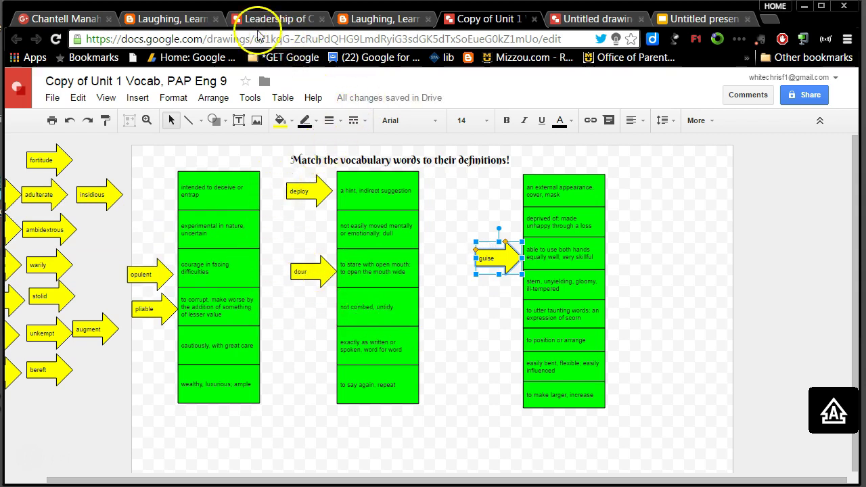
{"action": "left_click", "coordinate": [193, 21]}
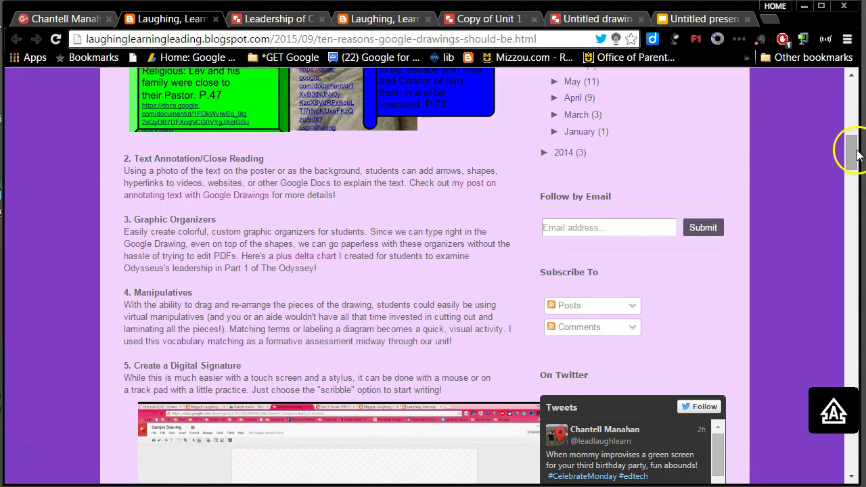
- Draw a freehand scribble signature near the top-left of the Untitled drawing
{"action": "left_click_drag", "start_coordinate": [854, 154], "coordinate": [853, 170]}
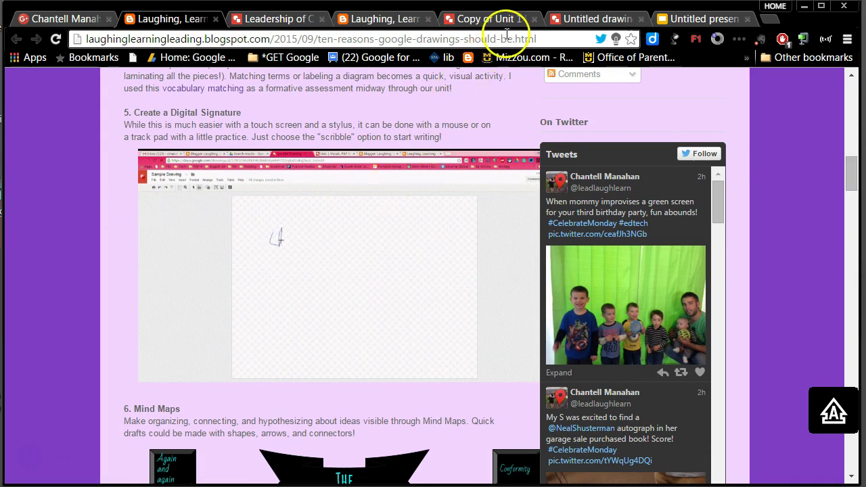
{"action": "left_click", "coordinate": [592, 19]}
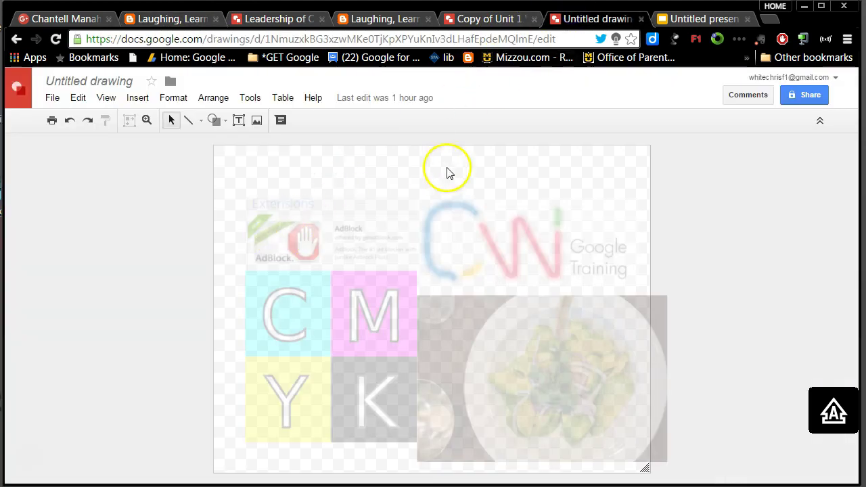
{"action": "left_click", "coordinate": [201, 121]}
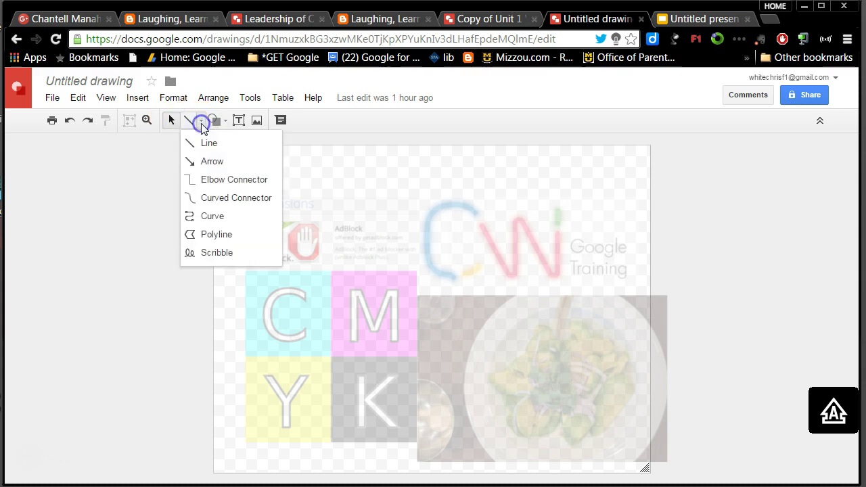
{"action": "left_click", "coordinate": [221, 249]}
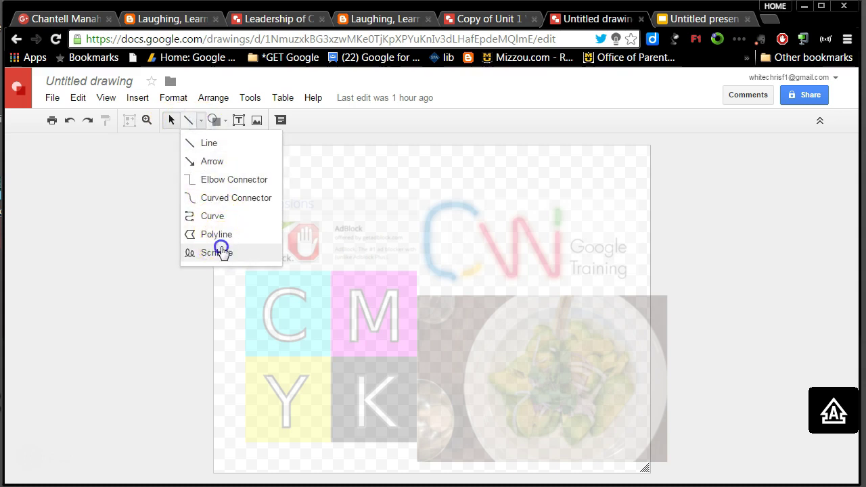
{"action": "left_click", "coordinate": [308, 165]}
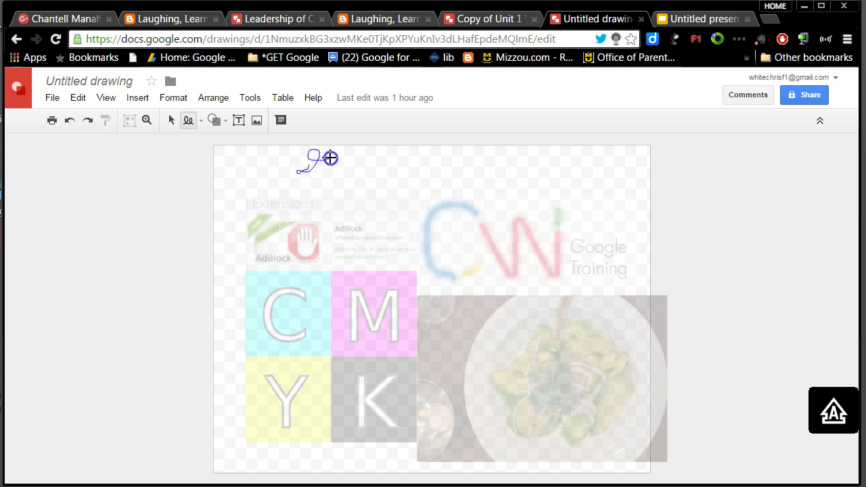
{"action": "mouse_move", "coordinate": [331, 157]}
{"action": "left_mouse_down"}
{"action": "mouse_move", "coordinate": [318, 177]}
{"action": "mouse_move", "coordinate": [380, 164]}
{"action": "mouse_move", "coordinate": [359, 172]}
{"action": "mouse_move", "coordinate": [390, 176]}
{"action": "left_mouse_up"}
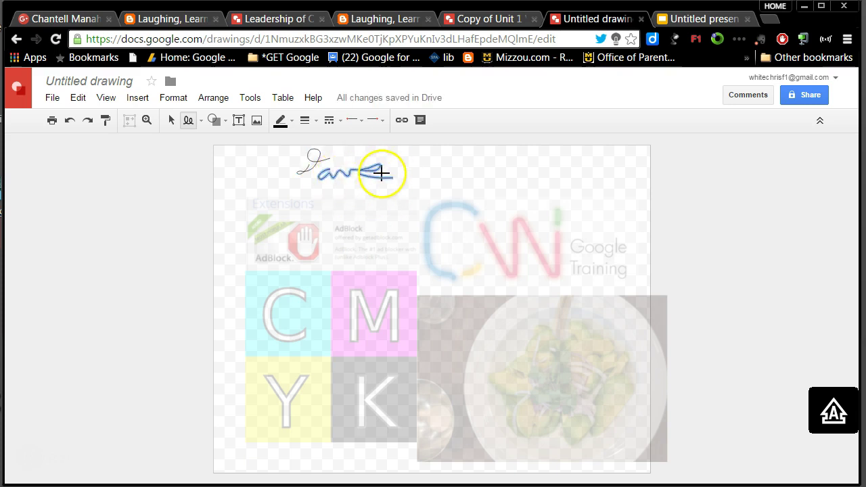
{"action": "left_click", "coordinate": [192, 20]}
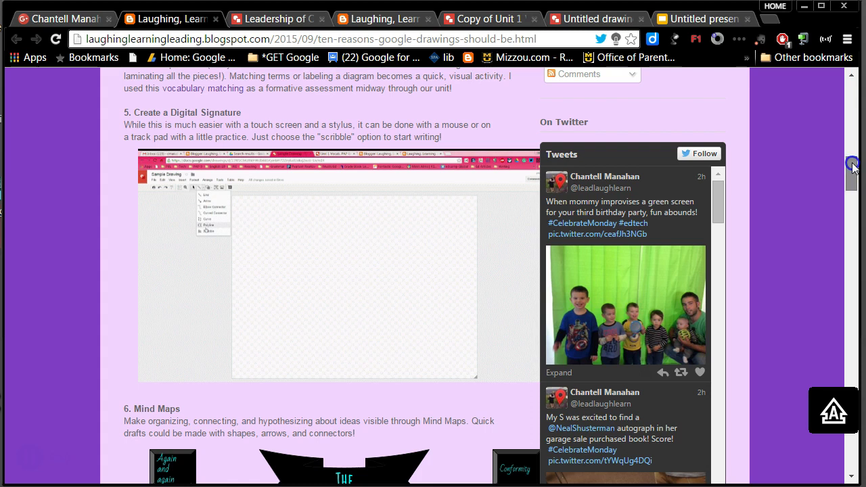
- Read the post past the American Literature Timeline example to tip 10, then revisit the vocab drawing
{"action": "left_click_drag", "start_coordinate": [852, 170], "coordinate": [852, 237]}
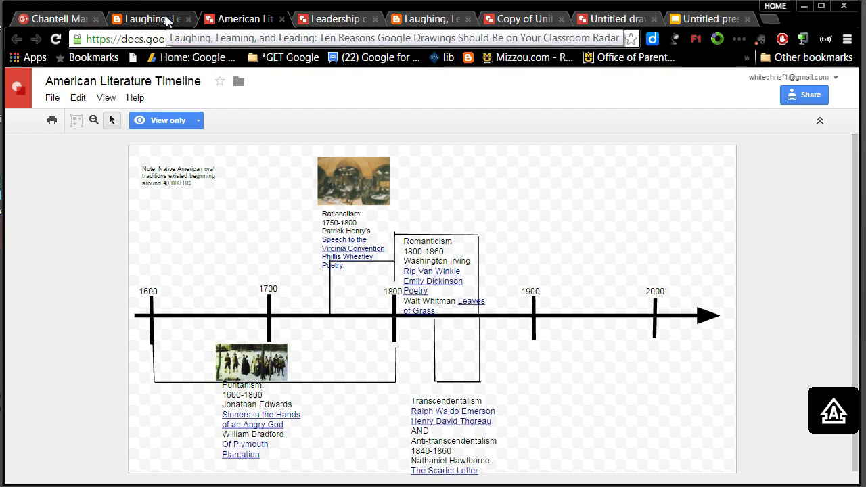
{"action": "left_click", "coordinate": [149, 18]}
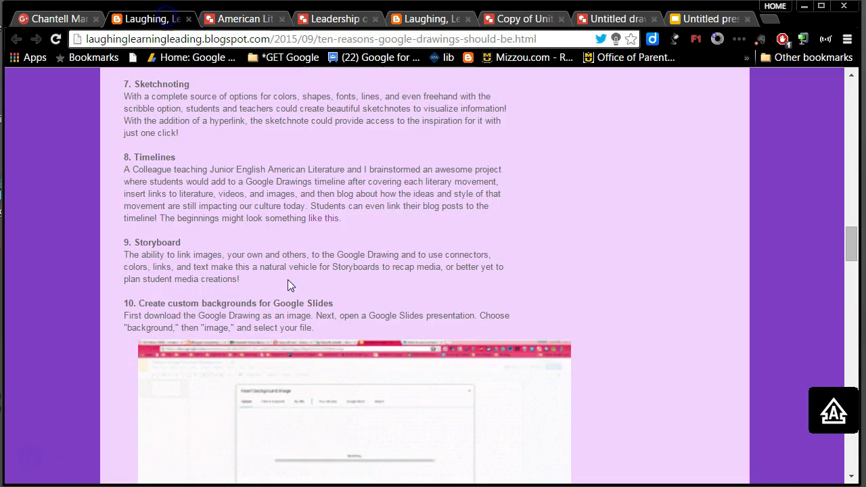
{"action": "left_click", "coordinate": [236, 261]}
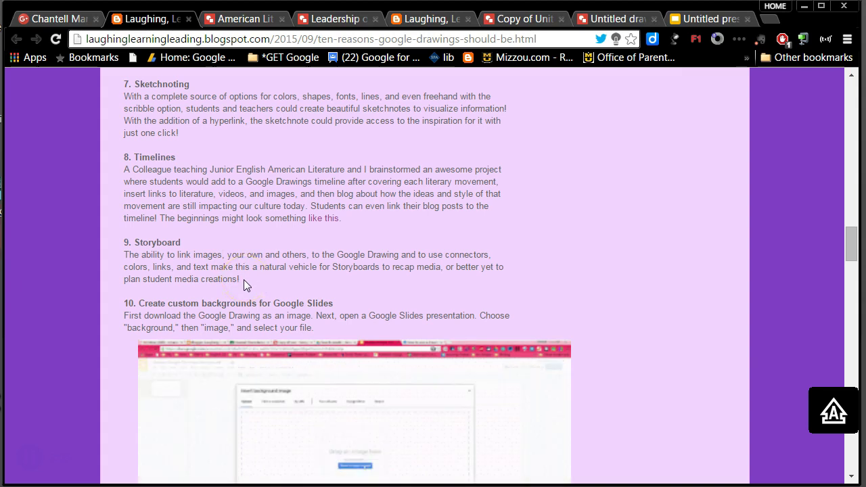
{"action": "left_click", "coordinate": [373, 317]}
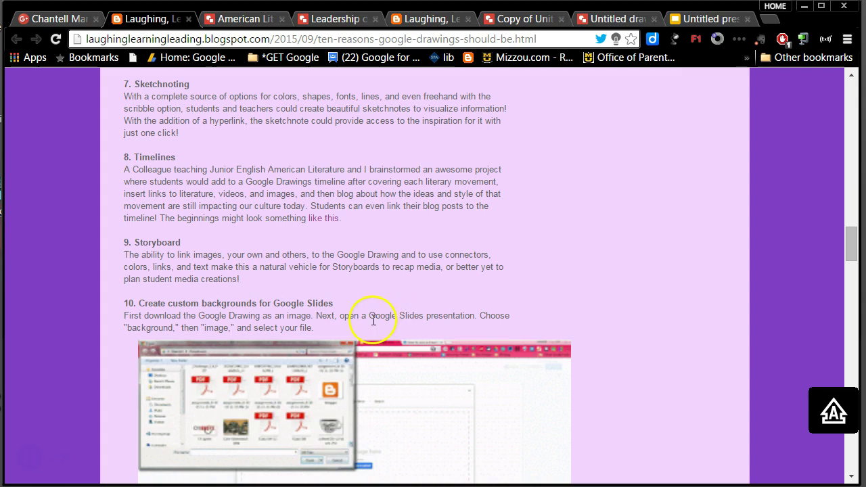
{"action": "left_click", "coordinate": [852, 240]}
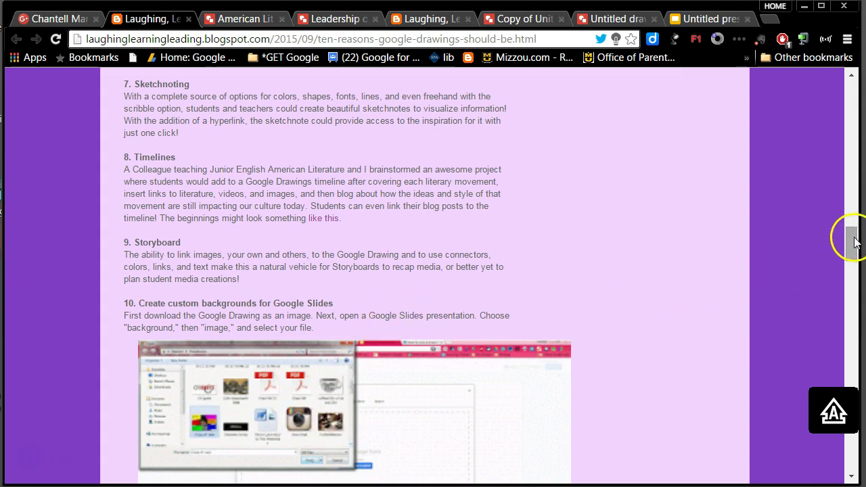
{"action": "left_click_drag", "start_coordinate": [854, 240], "coordinate": [853, 255]}
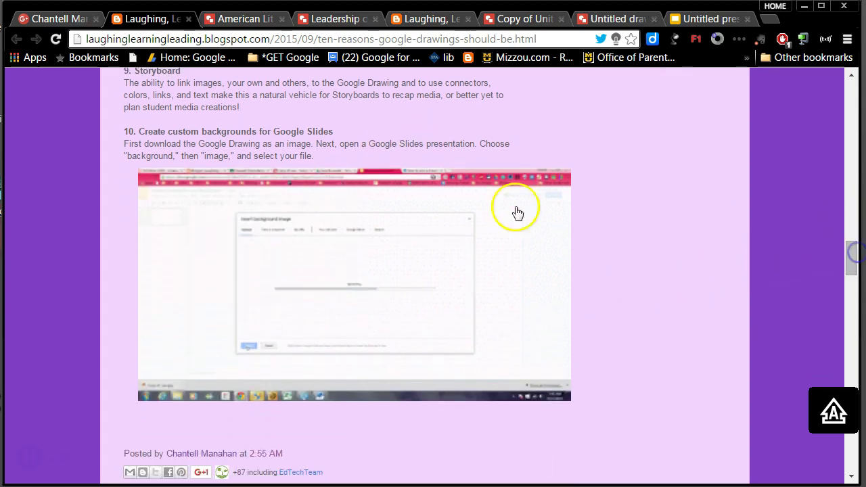
{"action": "left_click", "coordinate": [542, 21]}
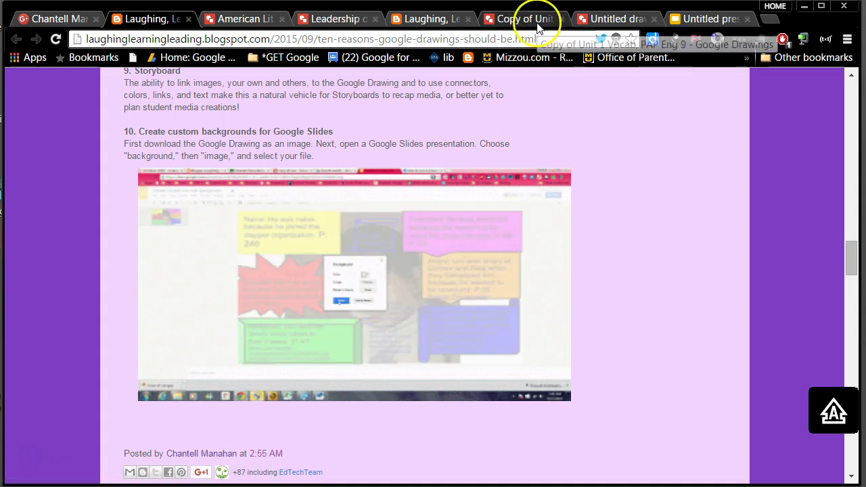
- Set the CW Google Training logo's transparency to 85% in Image options
{"action": "left_click", "coordinate": [620, 21]}
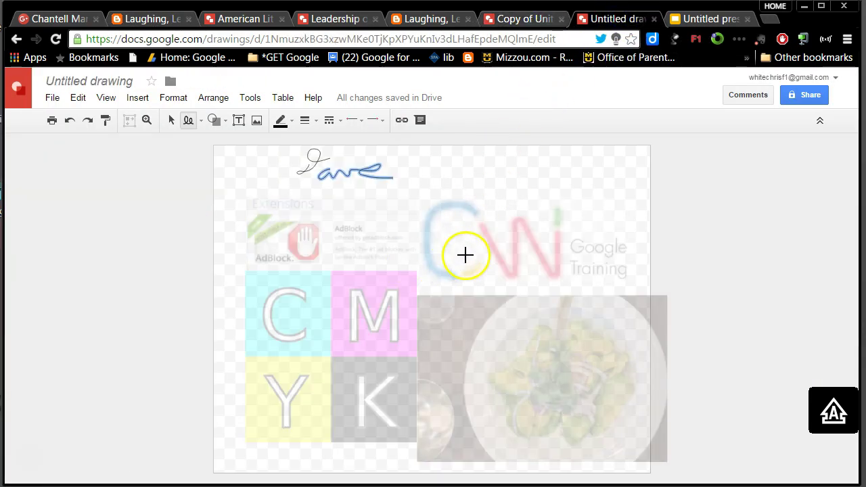
{"action": "left_click", "coordinate": [148, 122]}
{"action": "left_click", "coordinate": [171, 121]}
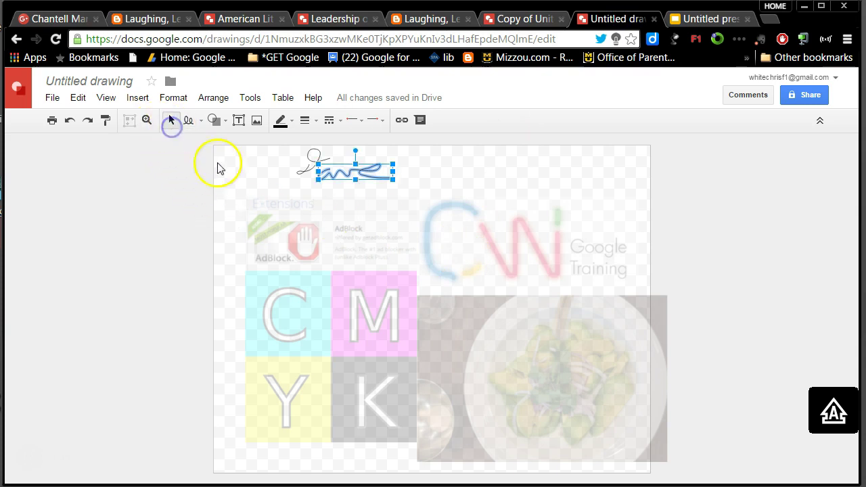
{"action": "left_click", "coordinate": [457, 254]}
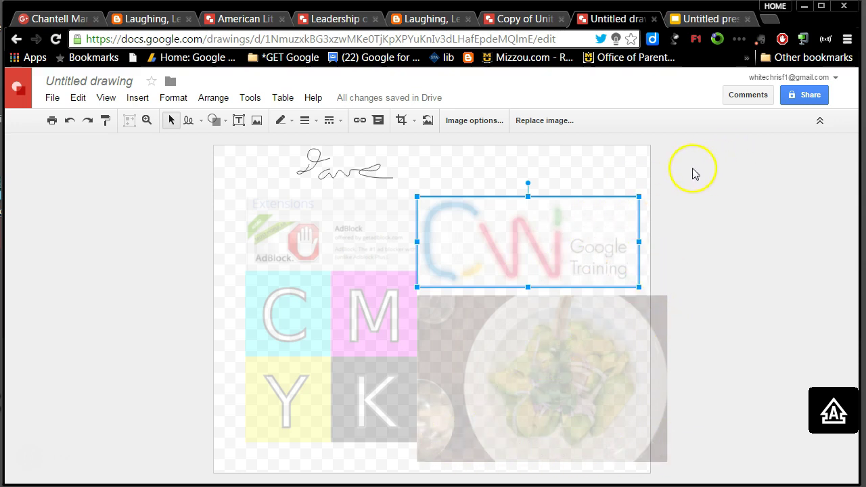
{"action": "left_click", "coordinate": [457, 122]}
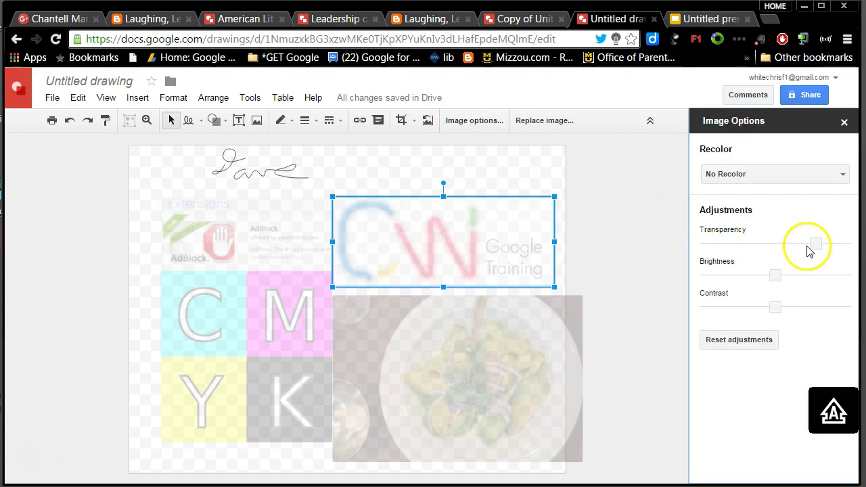
{"action": "left_click_drag", "start_coordinate": [816, 244], "coordinate": [702, 252]}
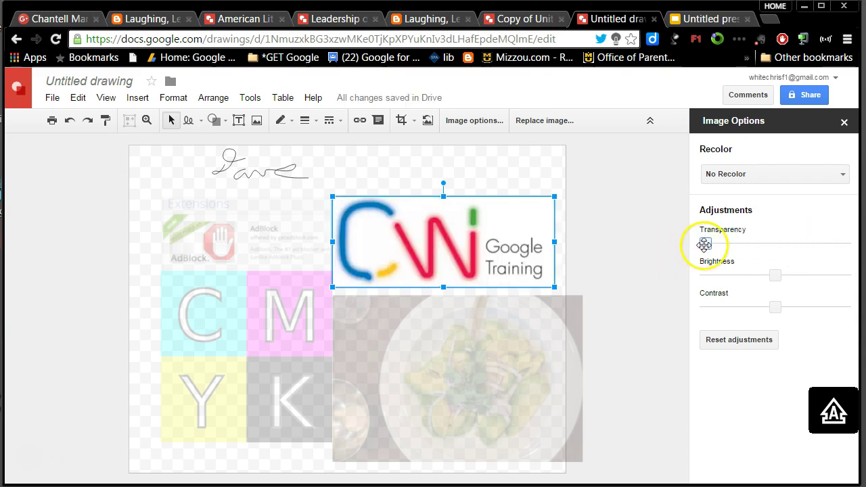
{"action": "left_click_drag", "start_coordinate": [706, 243], "coordinate": [825, 254]}
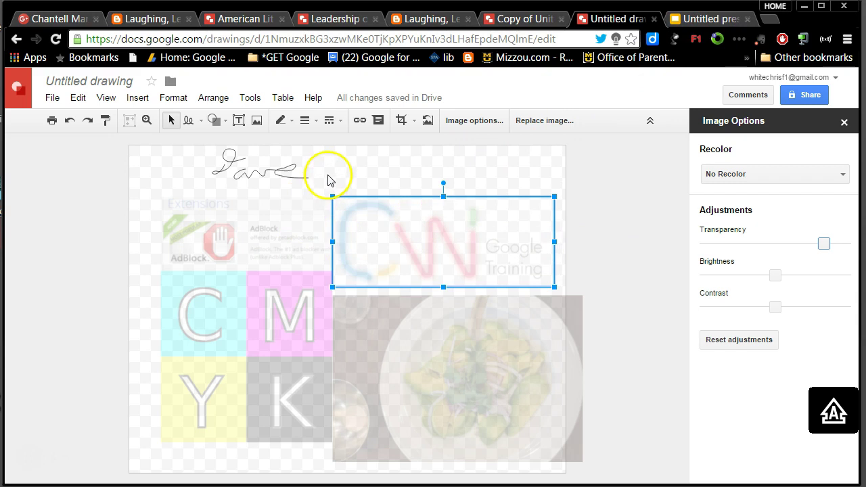
{"action": "left_click", "coordinate": [328, 175]}
{"action": "left_click", "coordinate": [171, 119]}
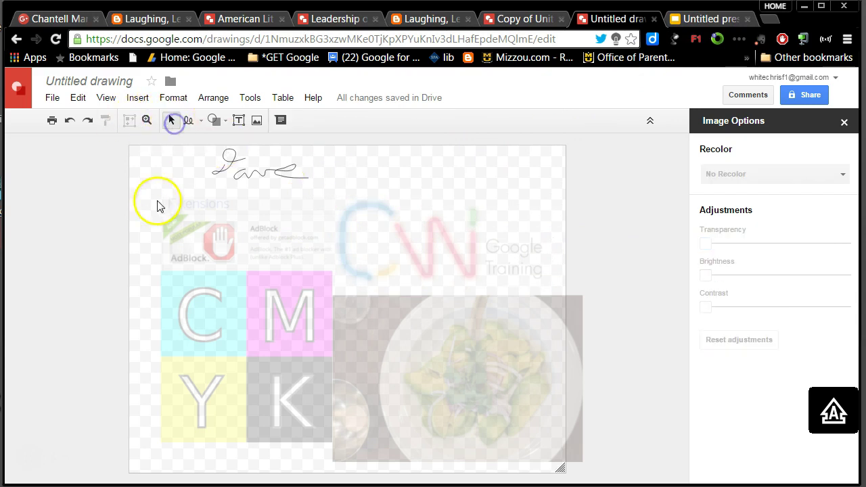
- Select all the collage images together and switch to the Untitled presentation
{"action": "left_click_drag", "start_coordinate": [149, 213], "coordinate": [547, 437]}
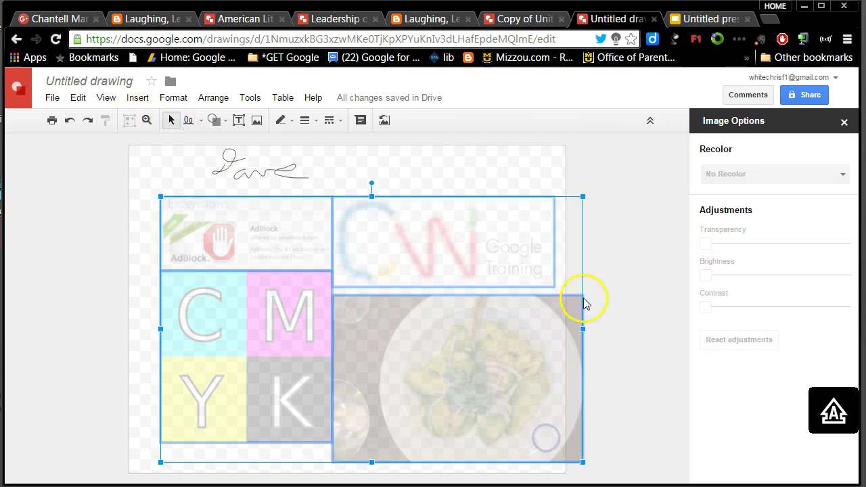
{"action": "left_click", "coordinate": [698, 18]}
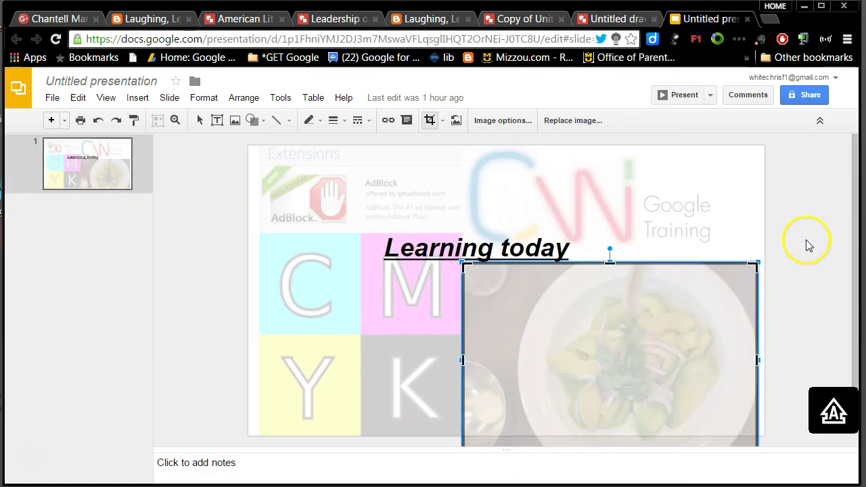
- Select the 'Learning today' title box, then go back to the blog post
{"action": "left_click", "coordinate": [558, 228]}
{"action": "left_click", "coordinate": [145, 18]}
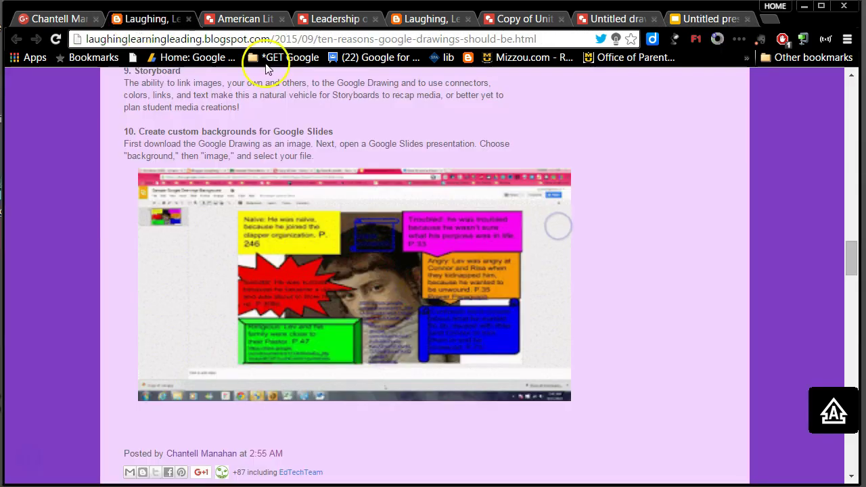